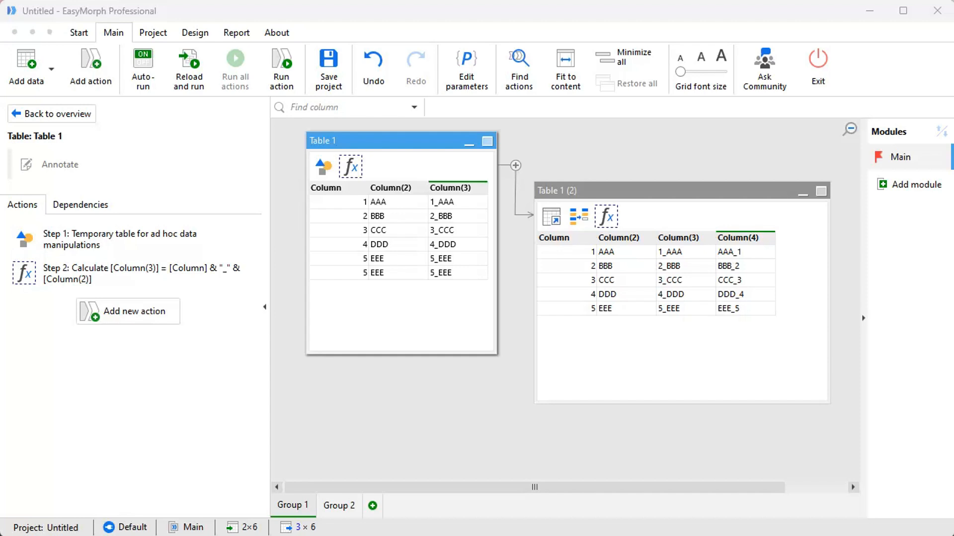
- Search the actions for "skip" and insert Skip actions on condition into Table 1, directly after the sandbox action
click(92, 76)
text(skip)
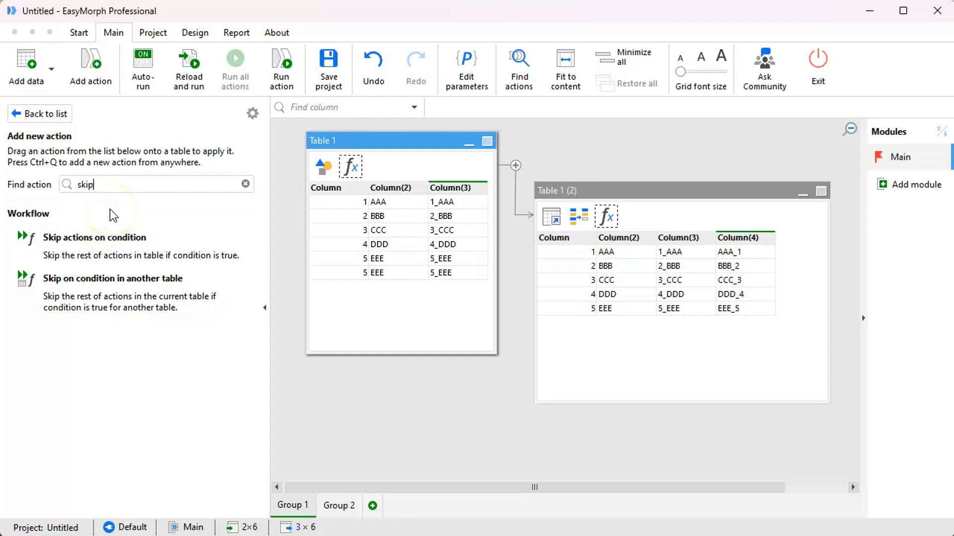
click(126, 257)
click(132, 290)
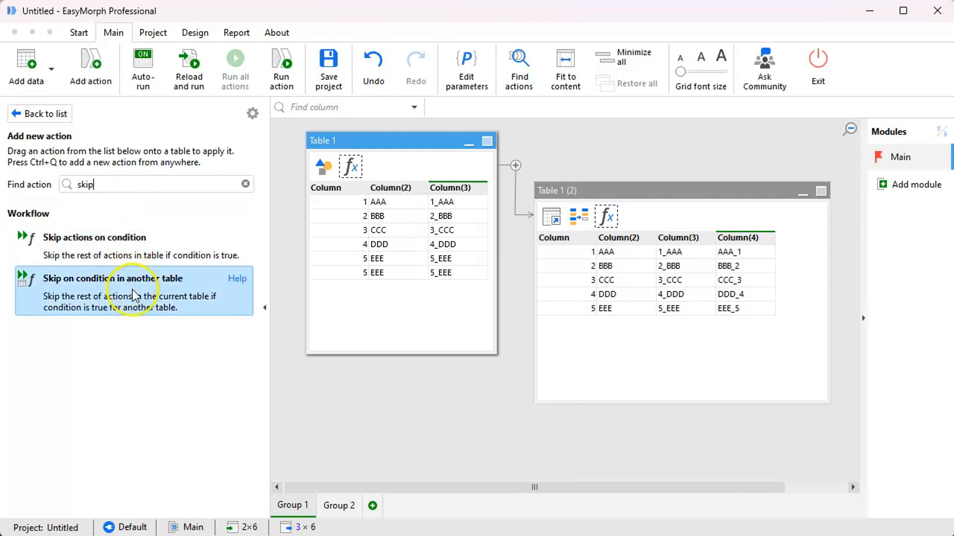
click(130, 260)
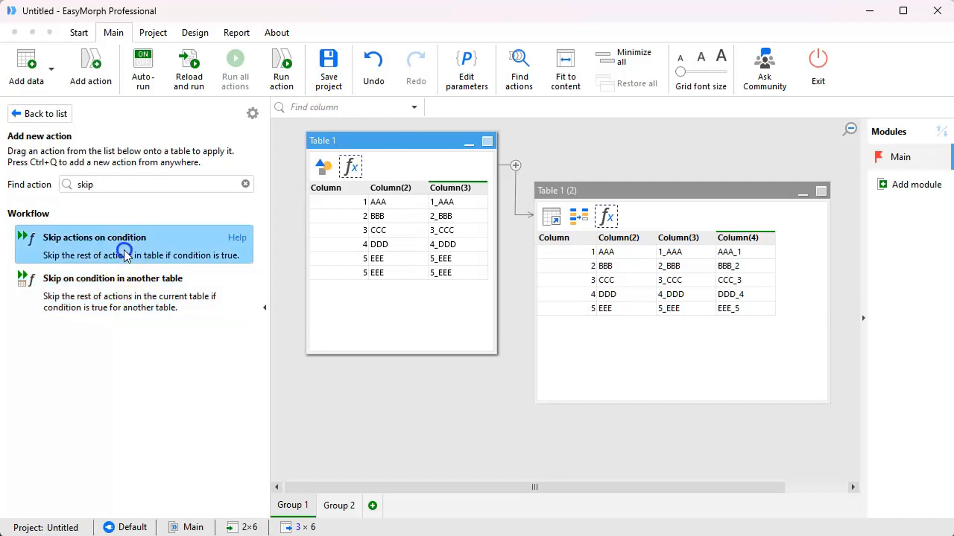
drag(124, 251, 334, 170)
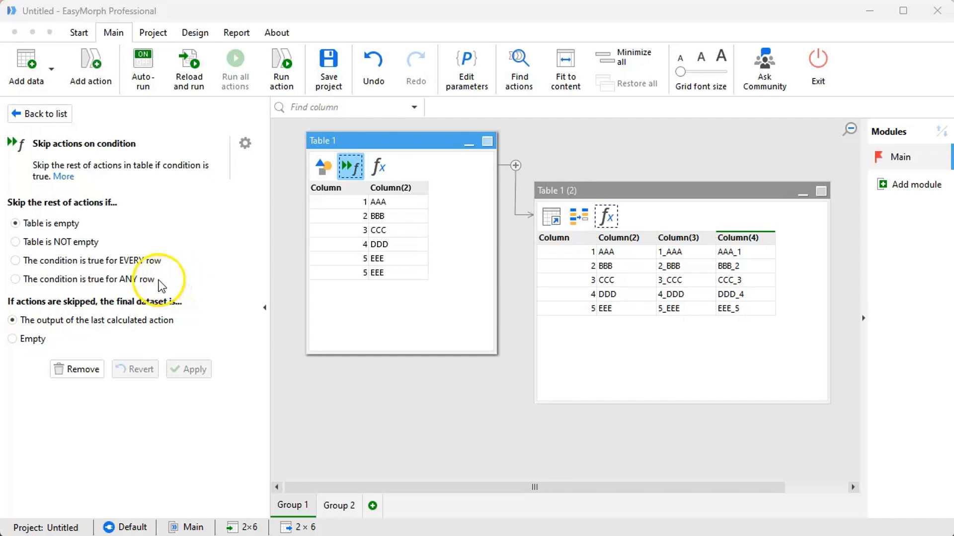
- Make the skip action trigger when "not isnumber([Column])" is true for any row, and apply it
click(19, 279)
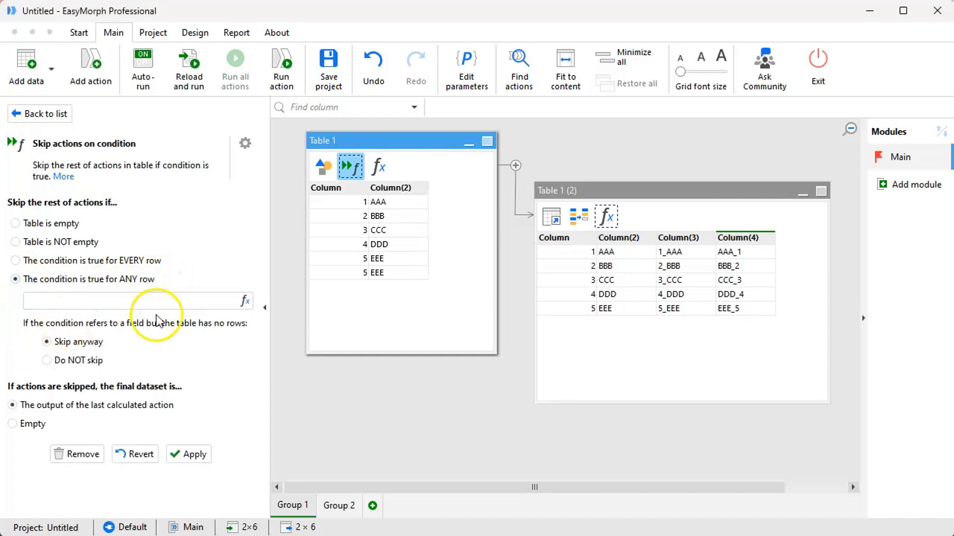
click(245, 301)
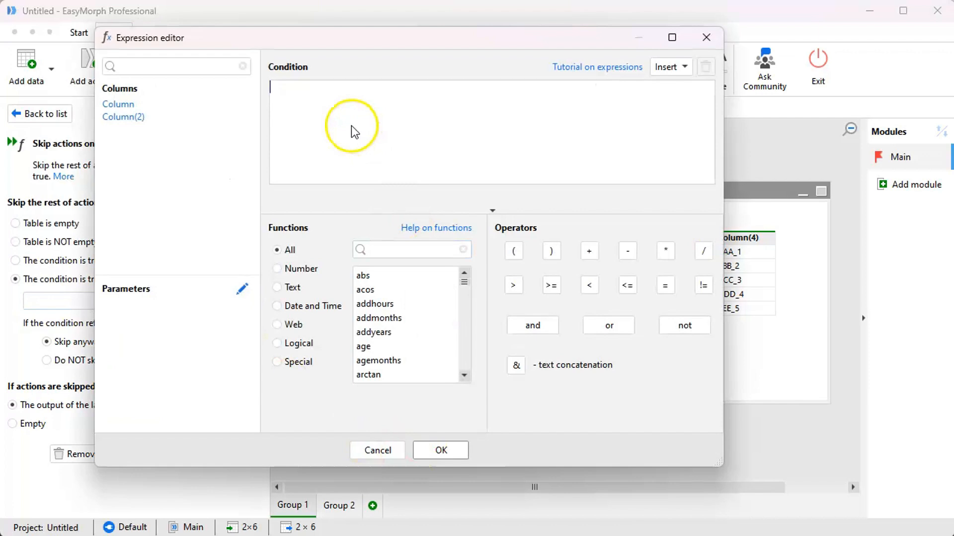
text(not )
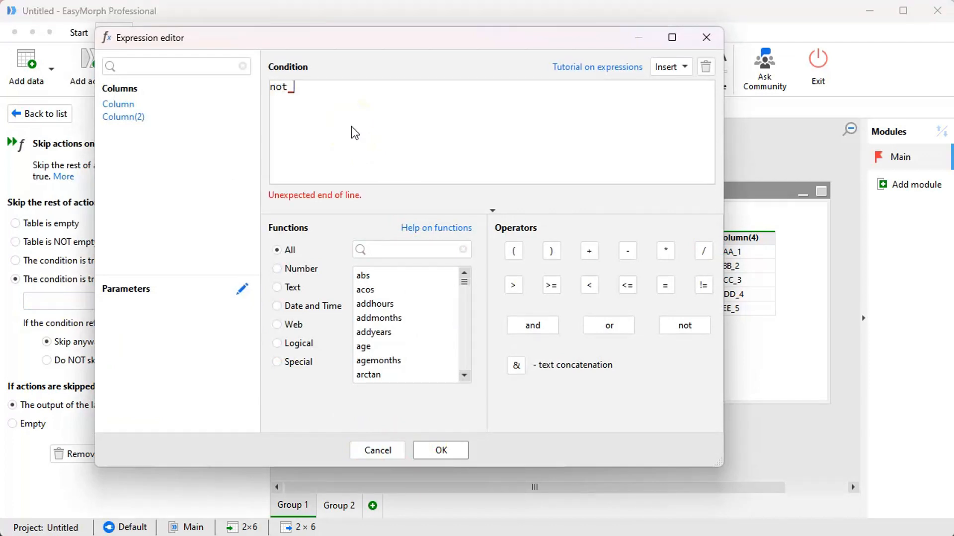
text(isnumber)
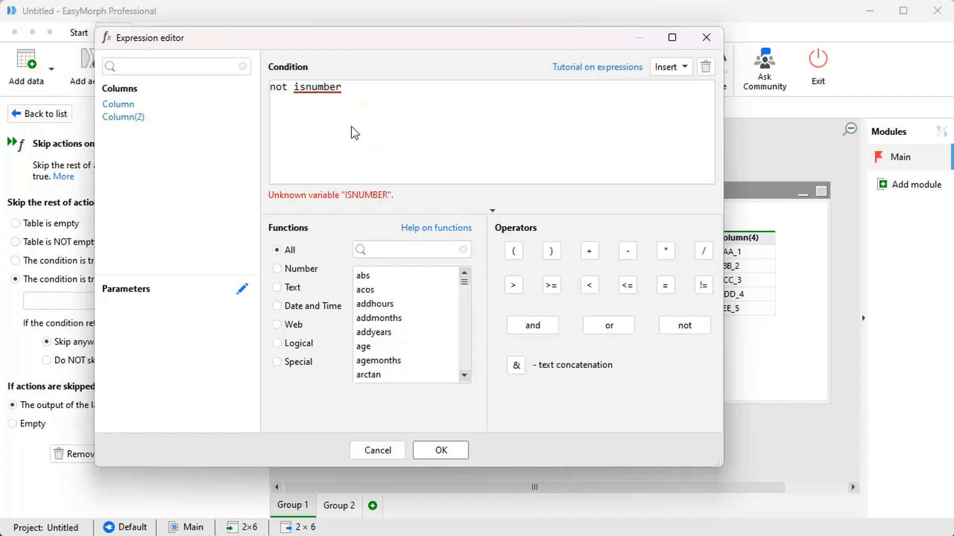
text(()
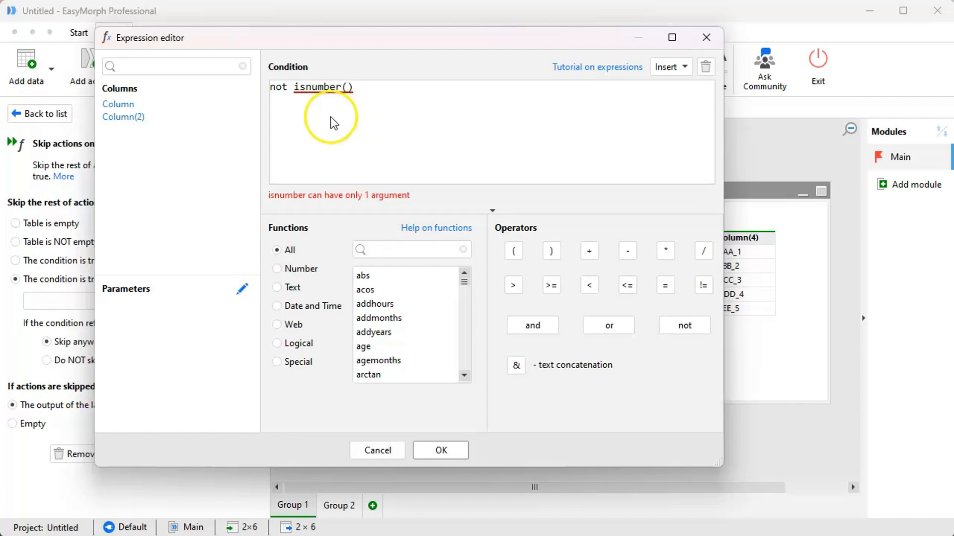
click(135, 102)
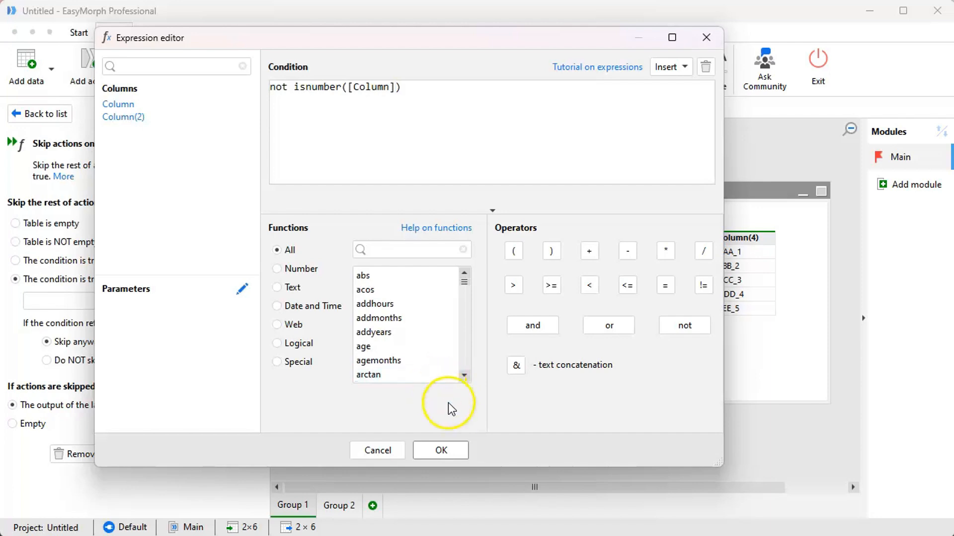
click(451, 449)
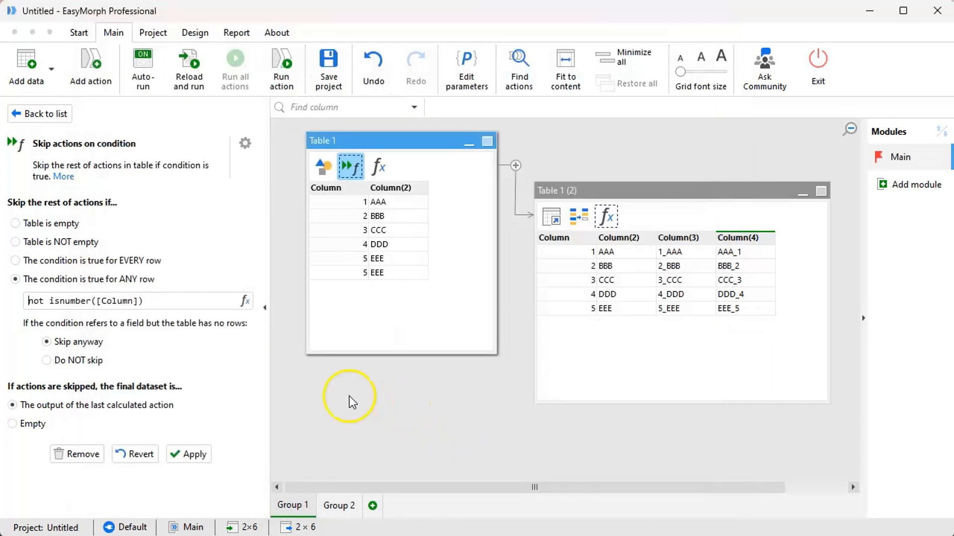
click(186, 452)
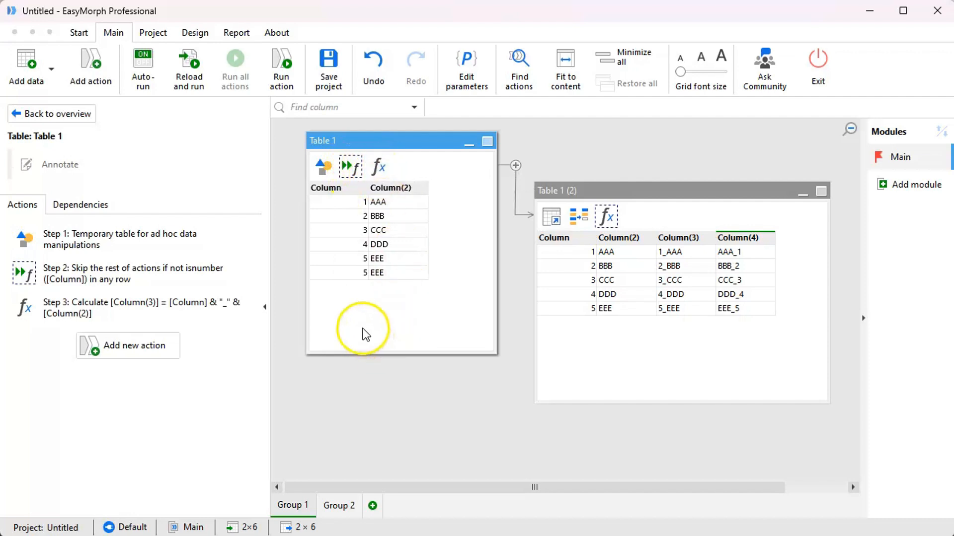
- Edit Table 1's sandbox dataset so the fifth row of Column contains A, and apply the change
click(327, 167)
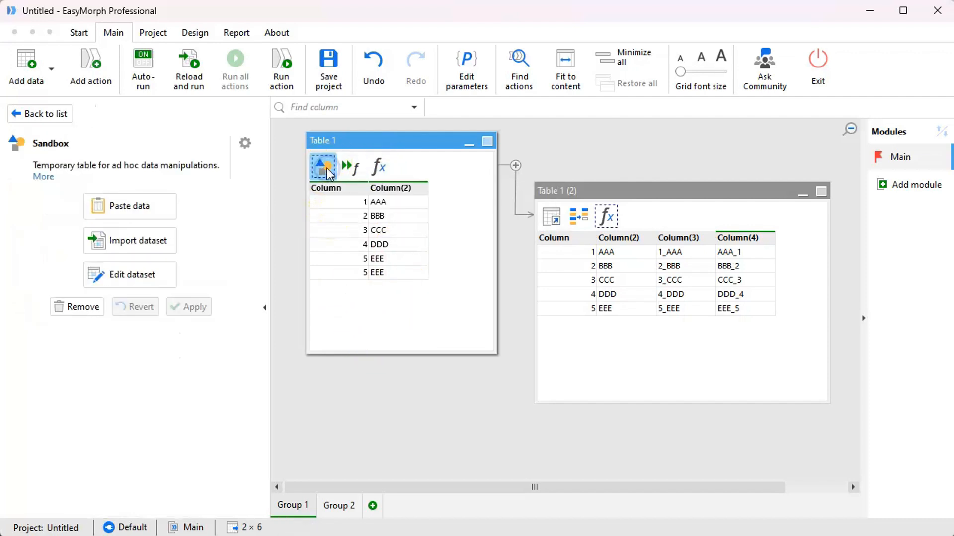
click(149, 279)
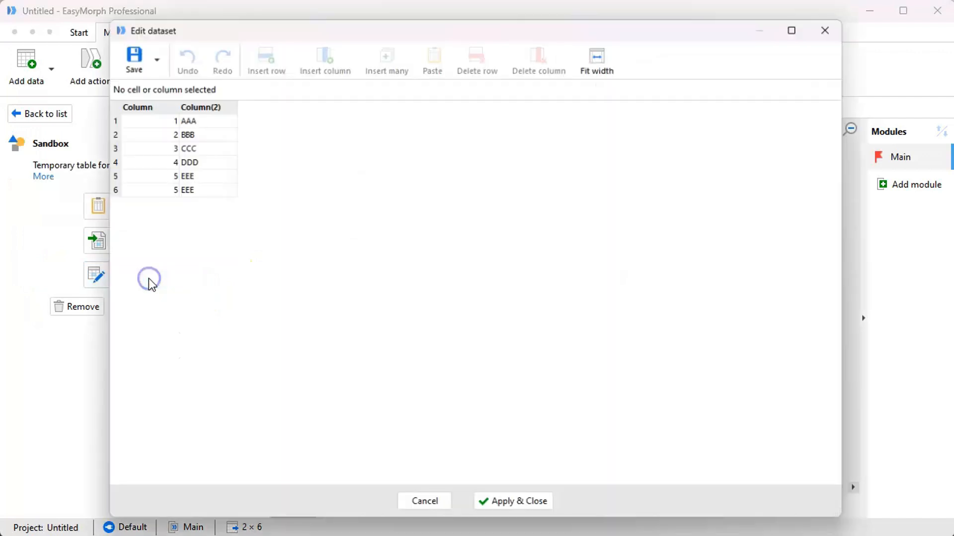
click(169, 174)
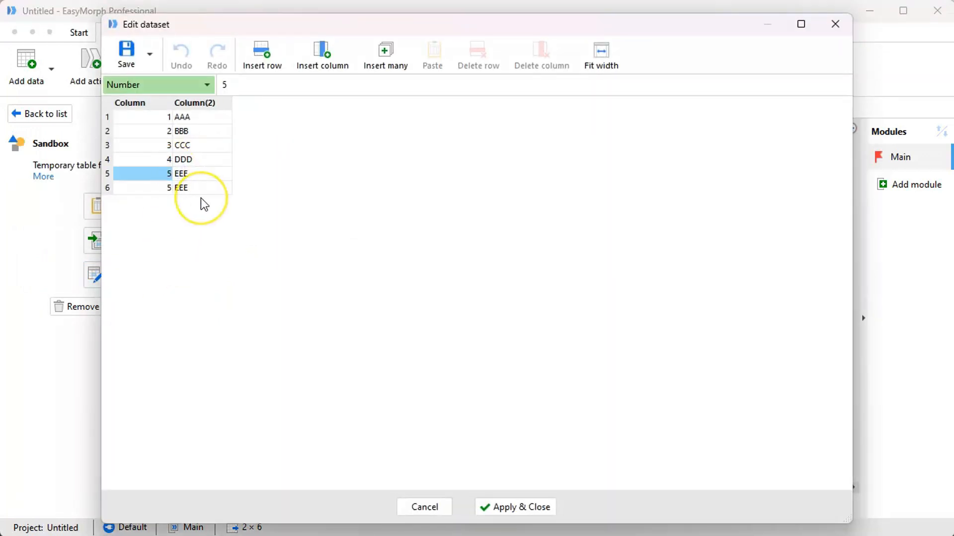
text(A)
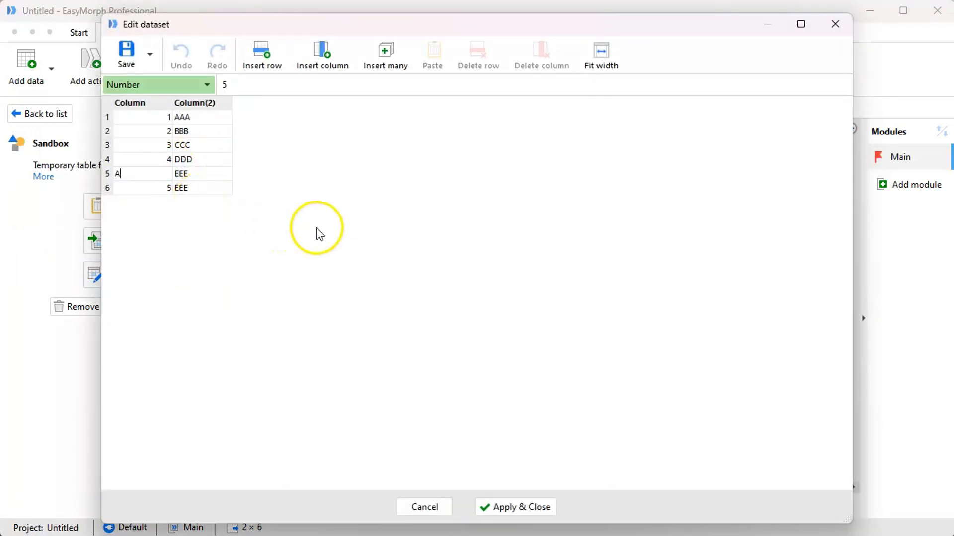
click(333, 229)
click(522, 507)
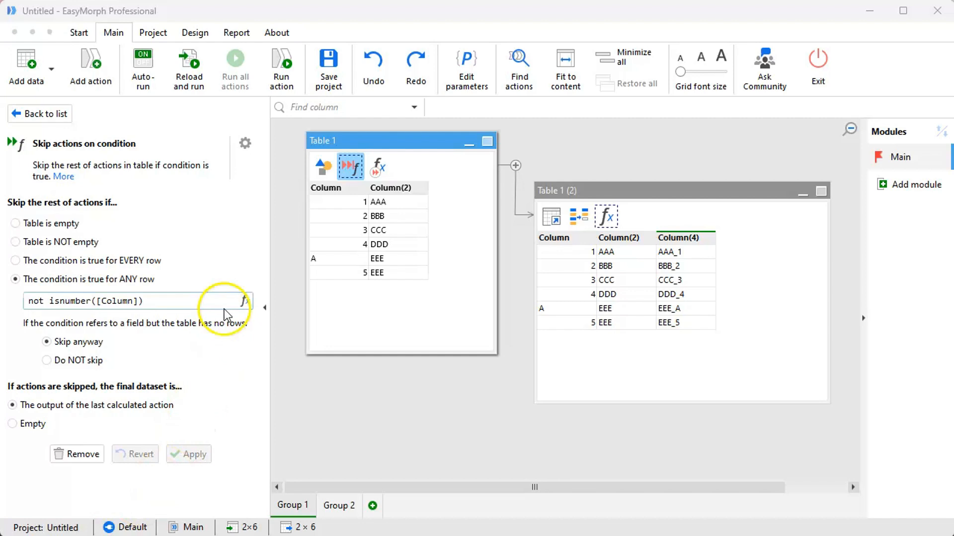
- Replace Table 1's Skip actions on condition action with Skip on condition in another table, placed after the sandbox action
right_click(351, 172)
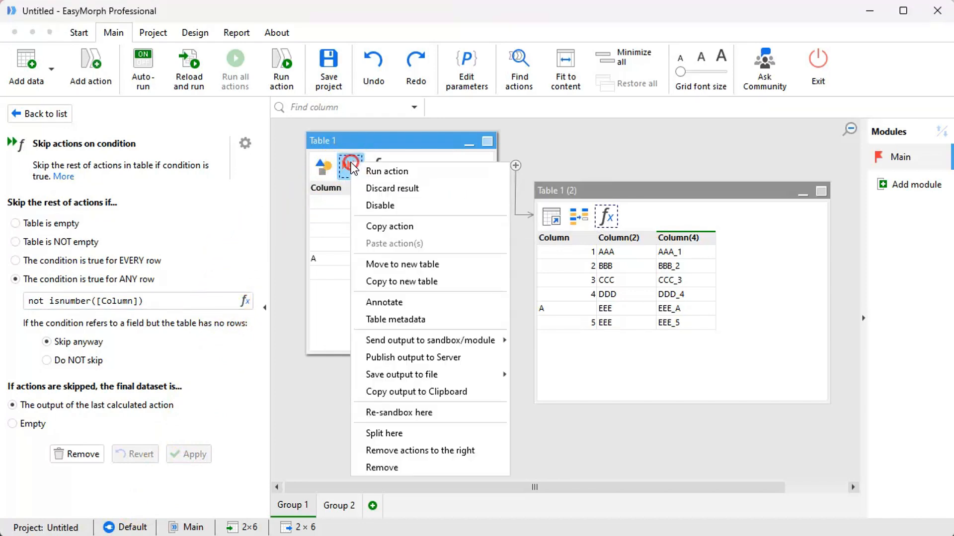
click(380, 467)
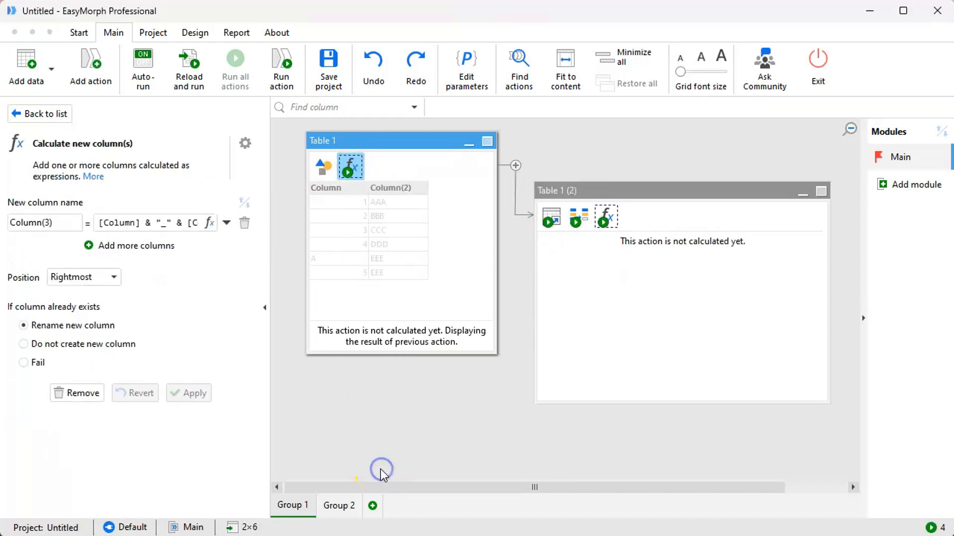
click(97, 70)
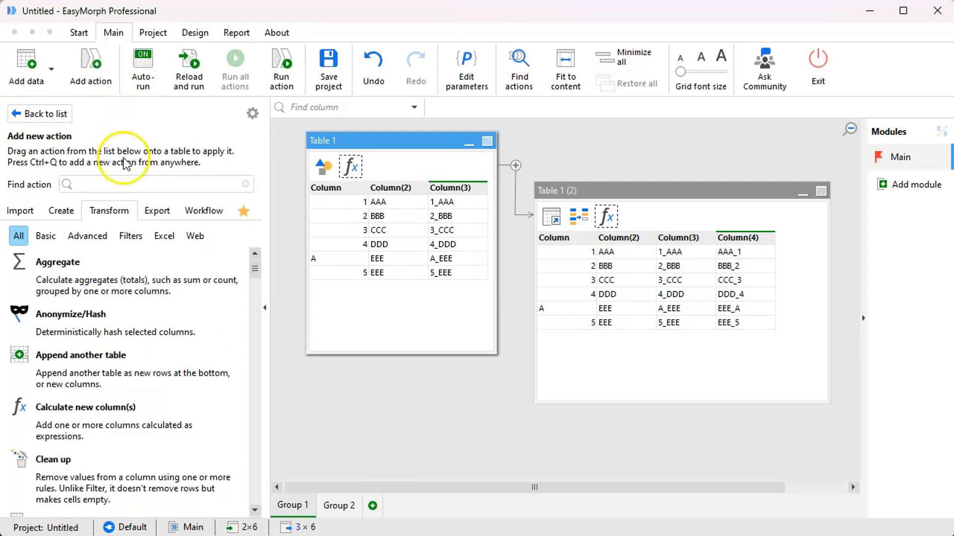
text(skip)
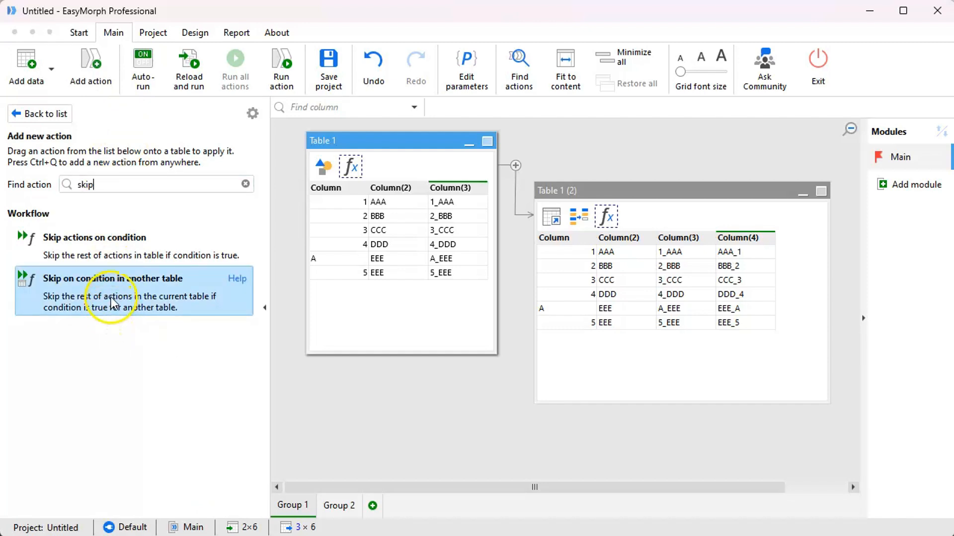
drag(111, 297, 333, 166)
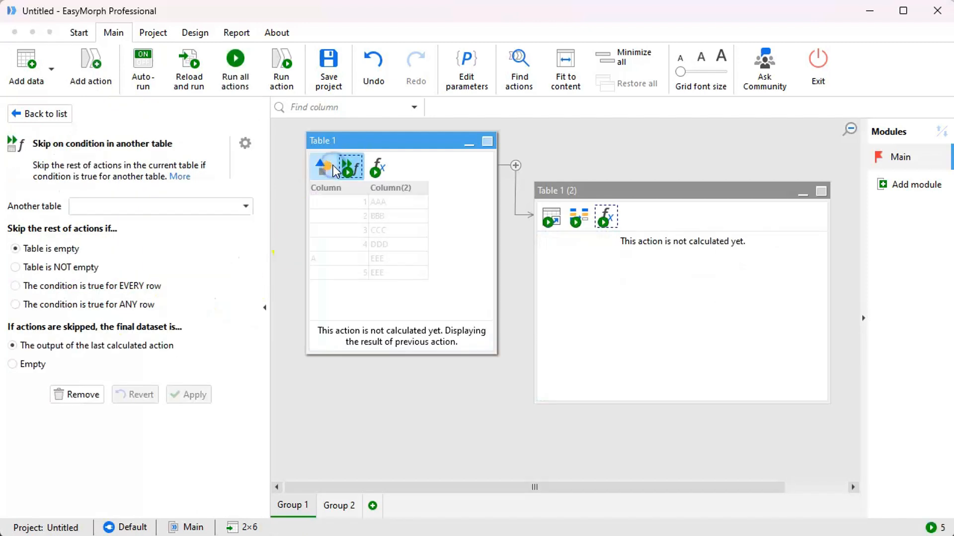
- Choose MyTable from Group 2 as the other table the skip action checks
click(158, 248)
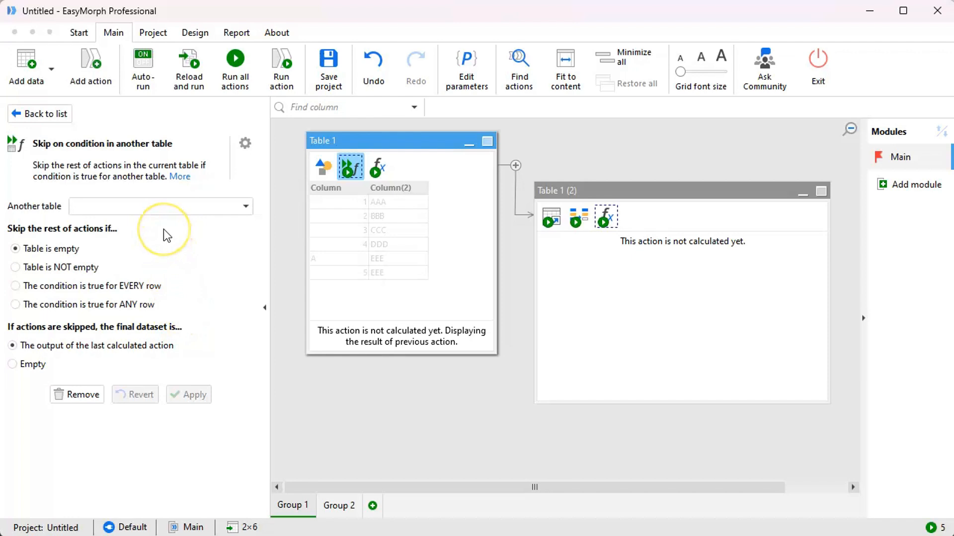
click(246, 208)
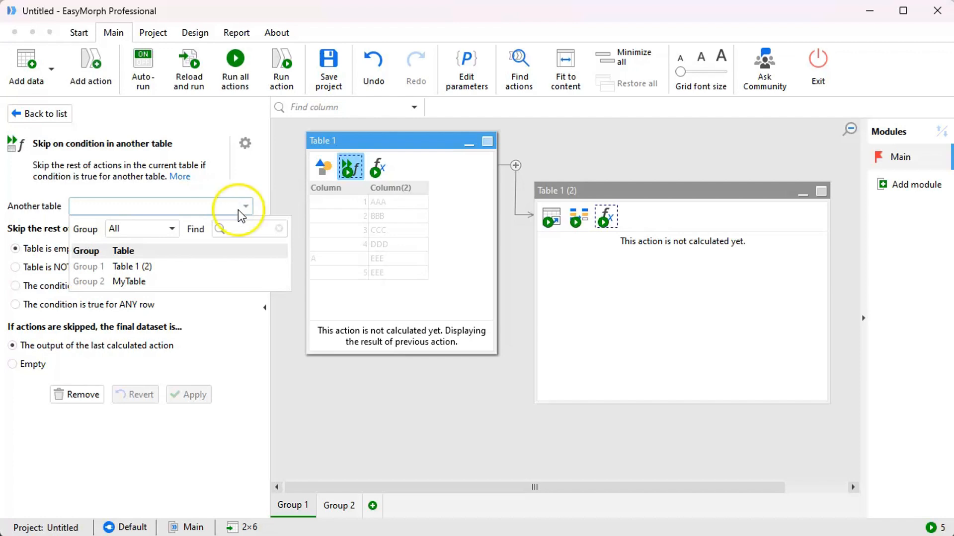
click(149, 282)
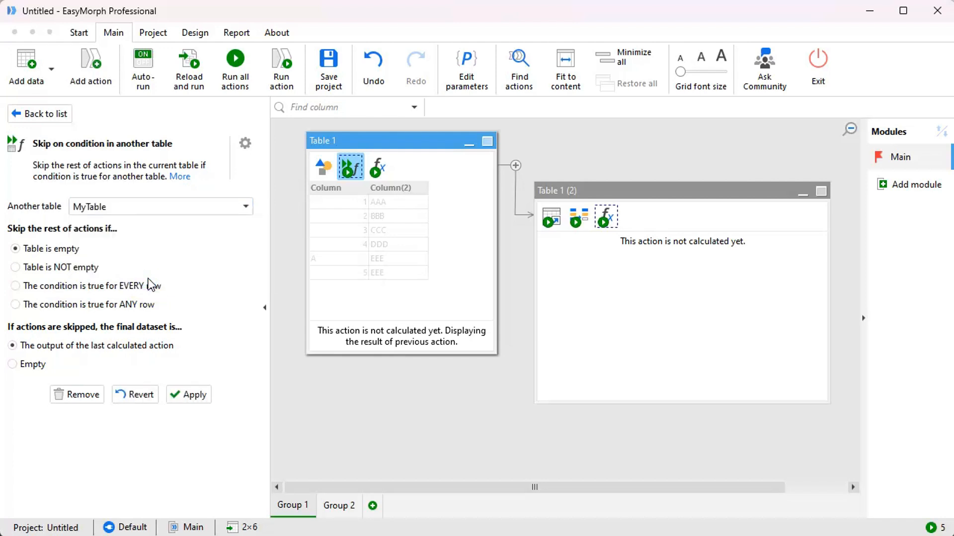
- Set the skip to occur when "not isnumber([C1])" is true for any row of MyTable, and apply it
click(121, 304)
click(148, 323)
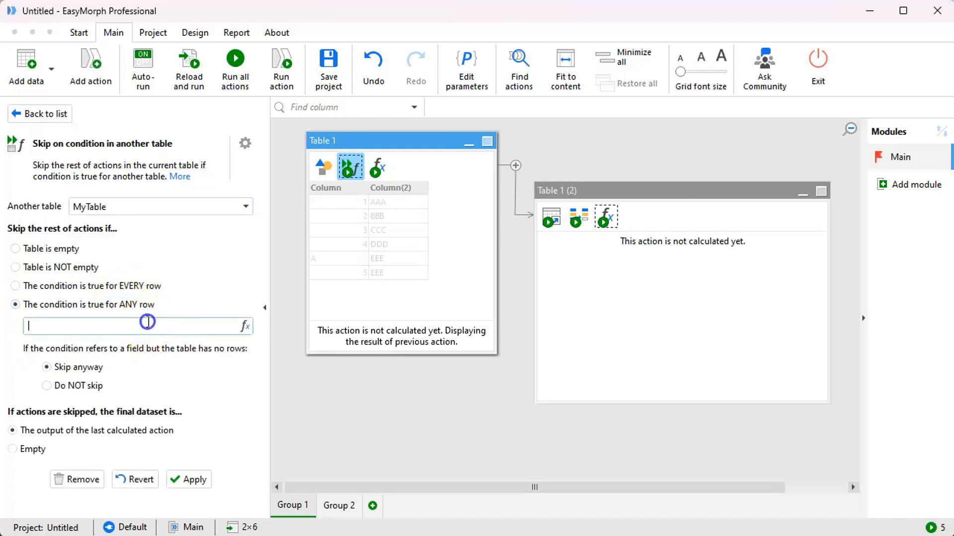
click(245, 326)
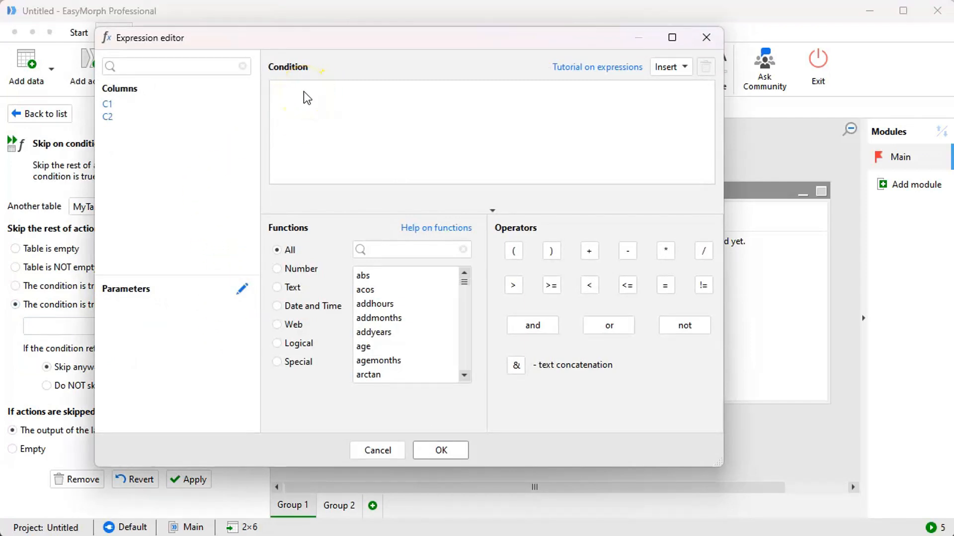
text(not is)
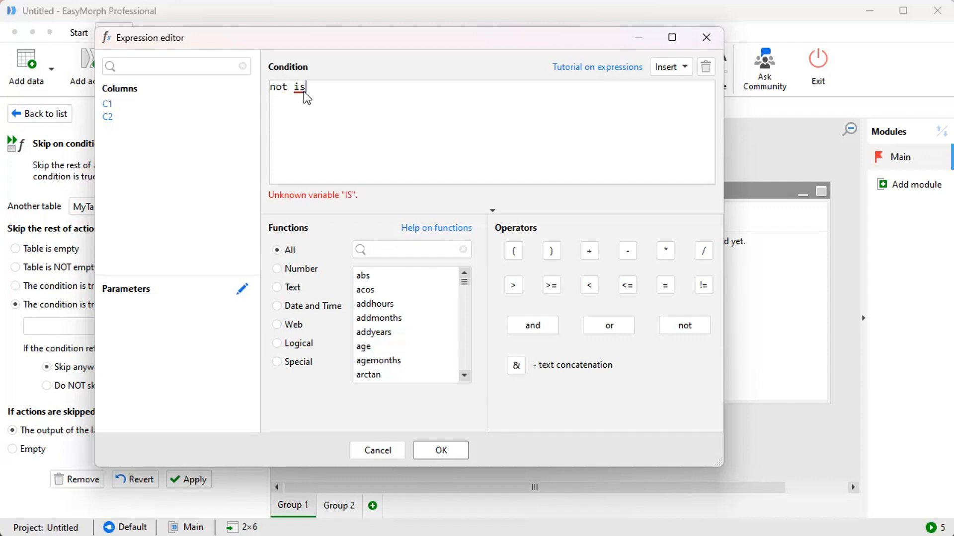
text(numb)
text(er()
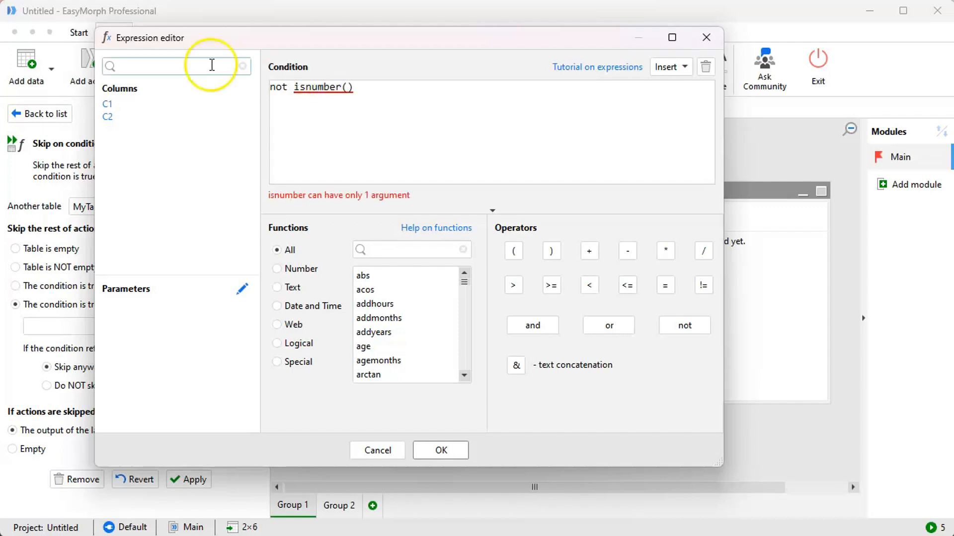
double_click(110, 104)
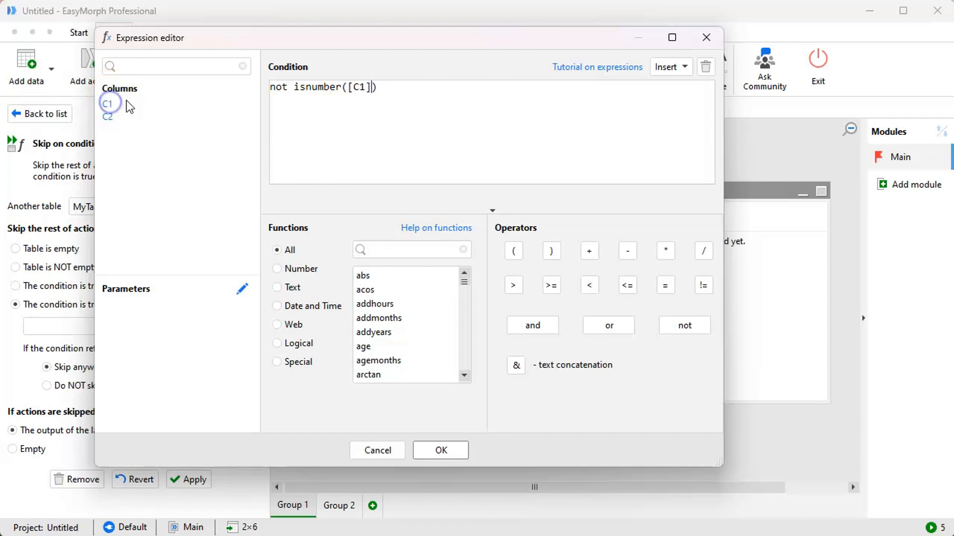
click(434, 450)
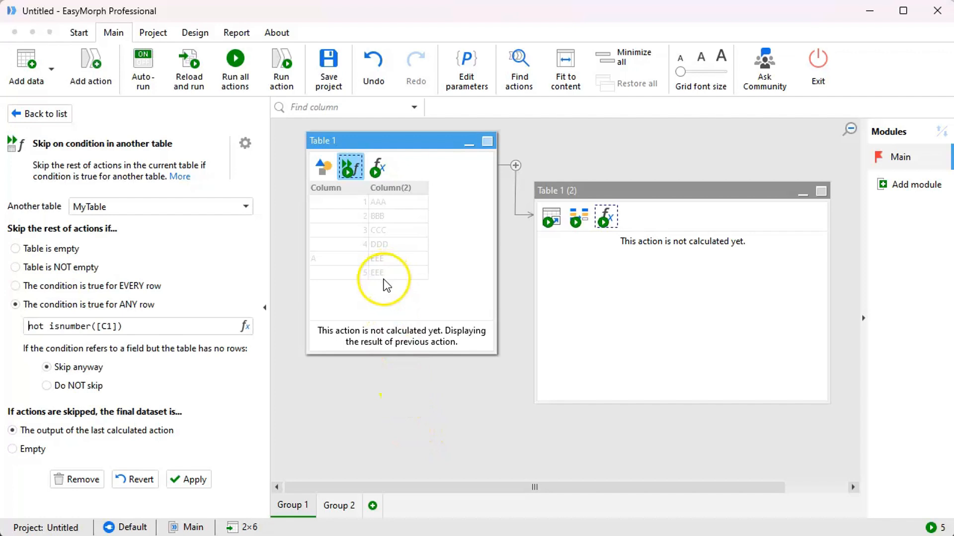
click(201, 480)
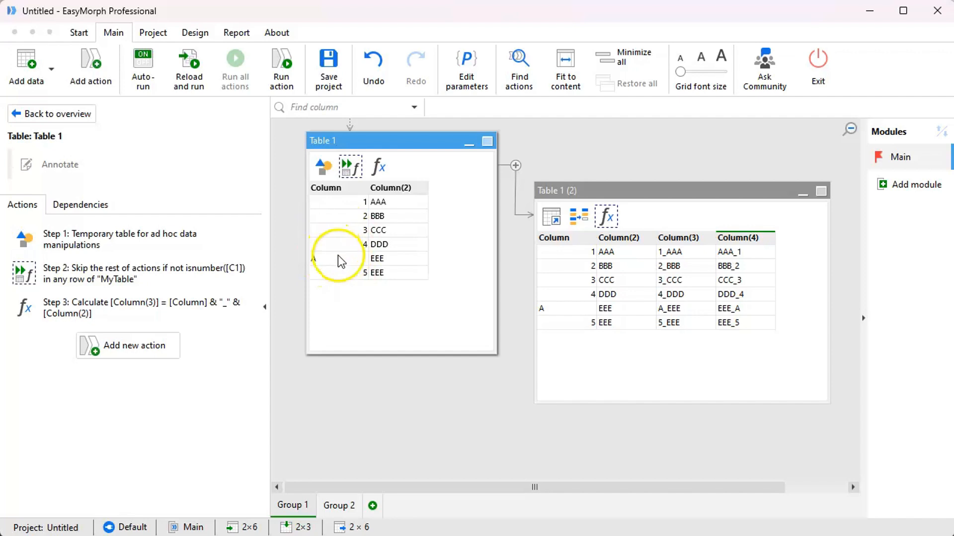
- Check MyTable's data in Group 2, and remove the Skip on condition in another table action from Table 1
click(342, 504)
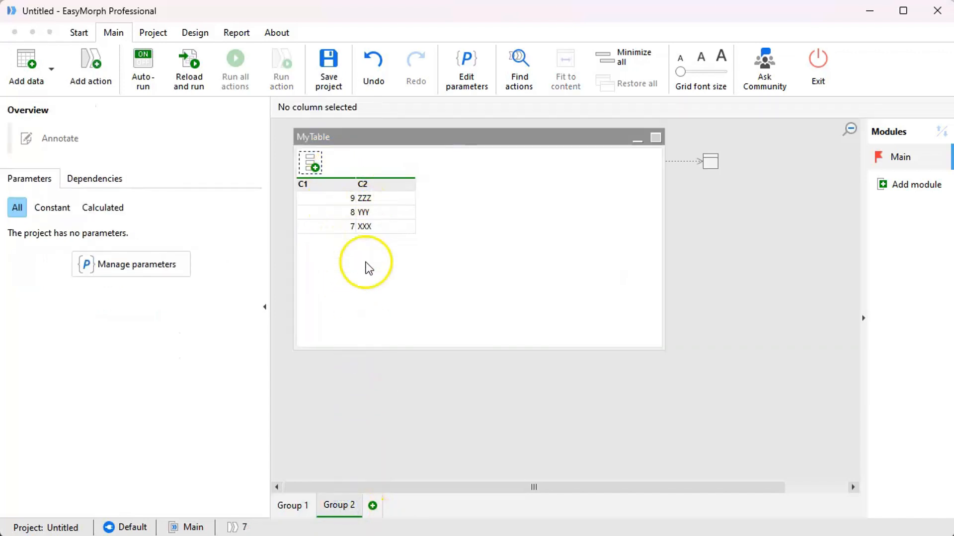
click(296, 500)
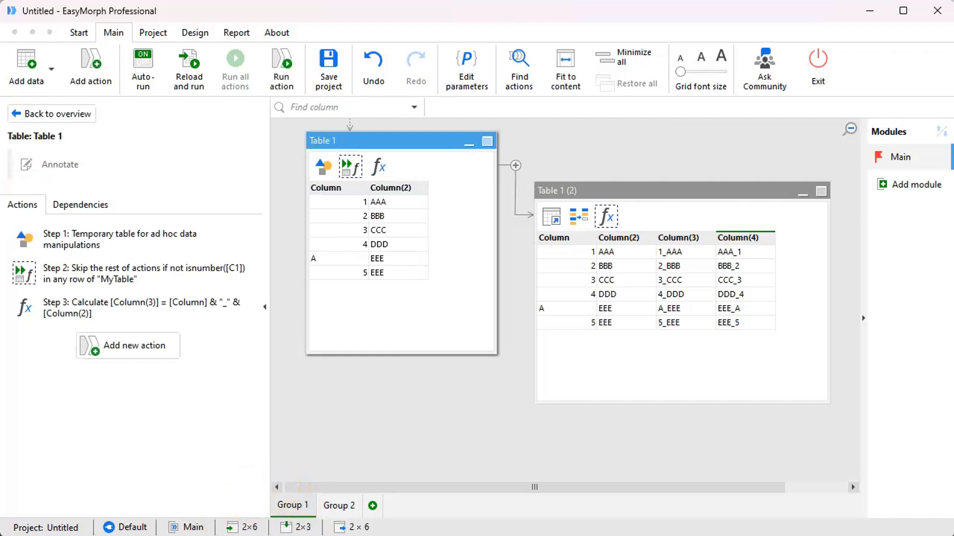
right_click(351, 169)
click(383, 472)
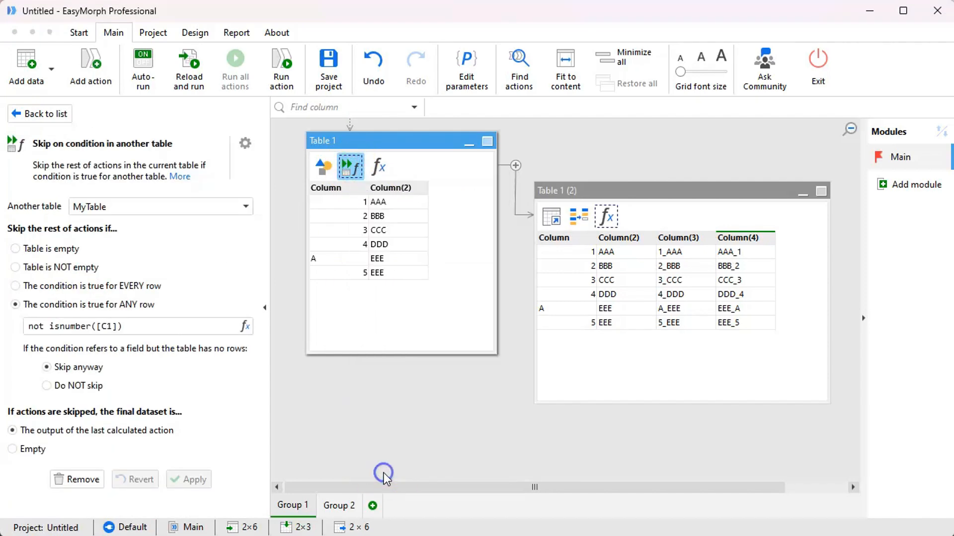
- Search the actions for "halt" and add Halt/warn on condition to Table 1, right after the sandbox action
click(91, 77)
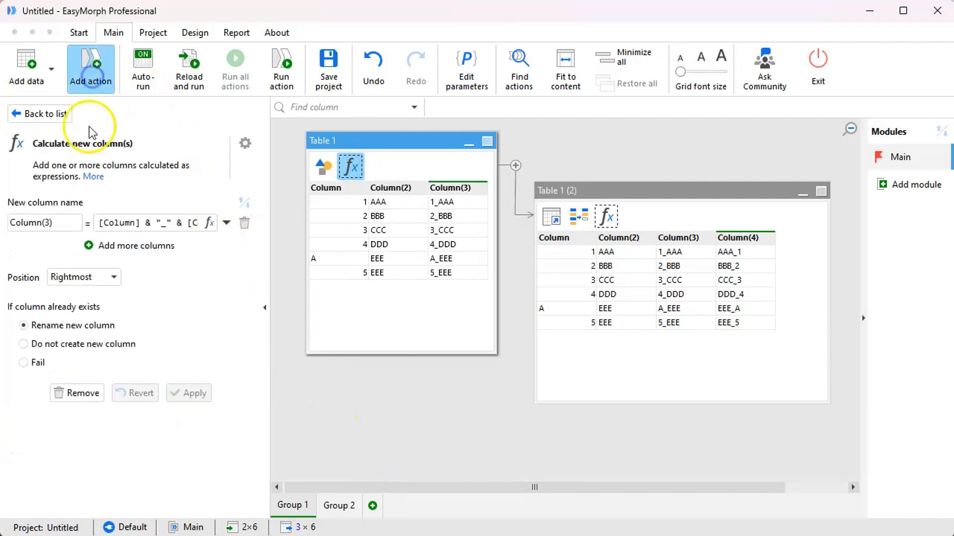
text(halt)
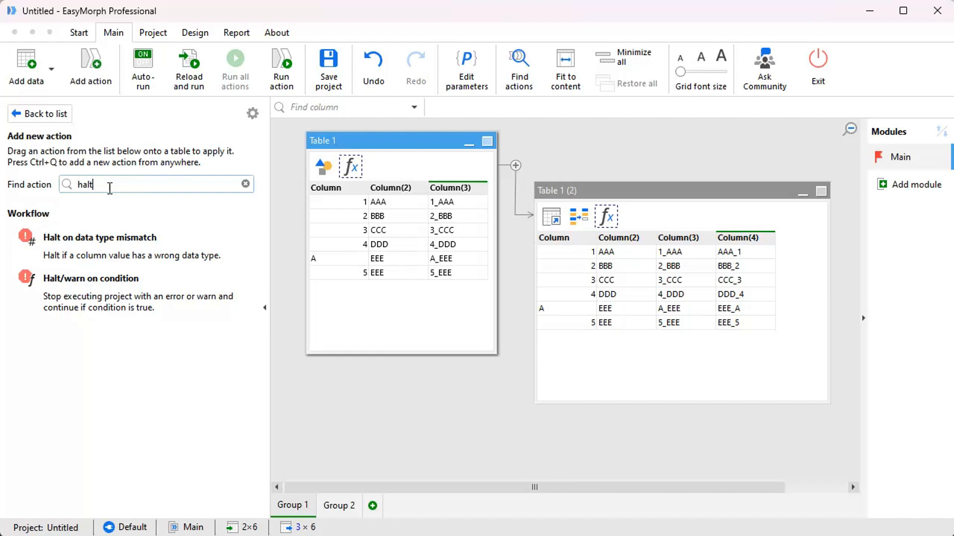
click(117, 258)
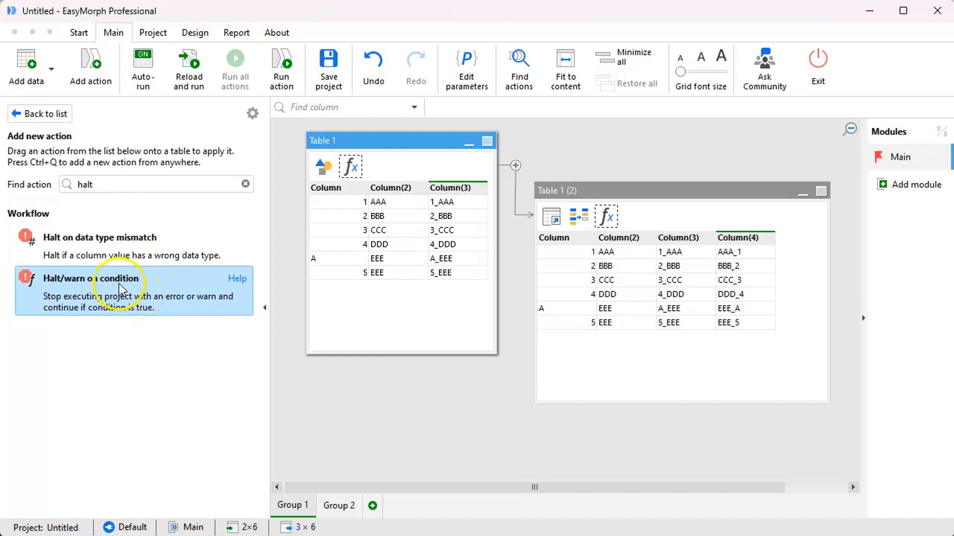
mouse_move(114, 298)
mouse_down()
mouse_move(133, 301)
mouse_move(292, 241)
mouse_move(335, 175)
mouse_up()
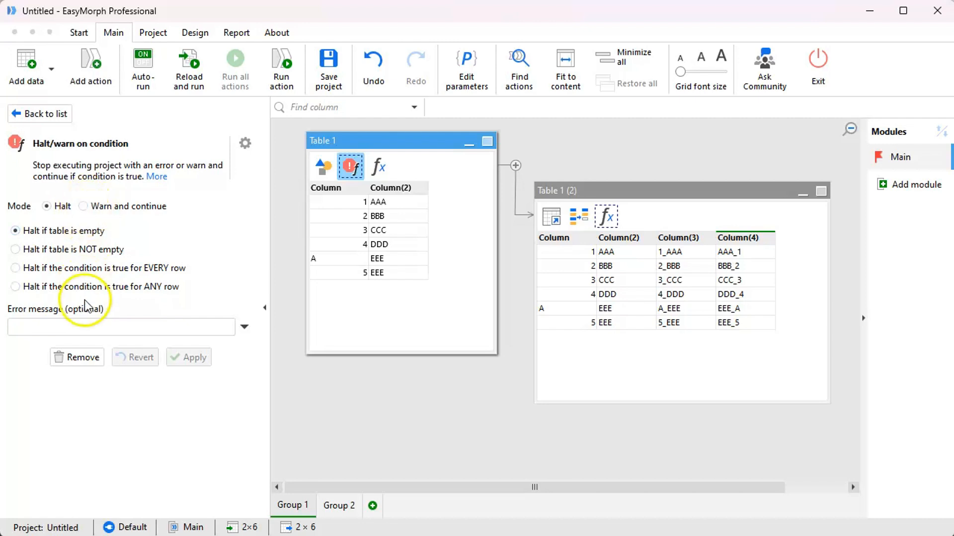
- Set the Halt/warn action to halt when "not isnumber([Column])" is true for any row, and apply it
click(65, 325)
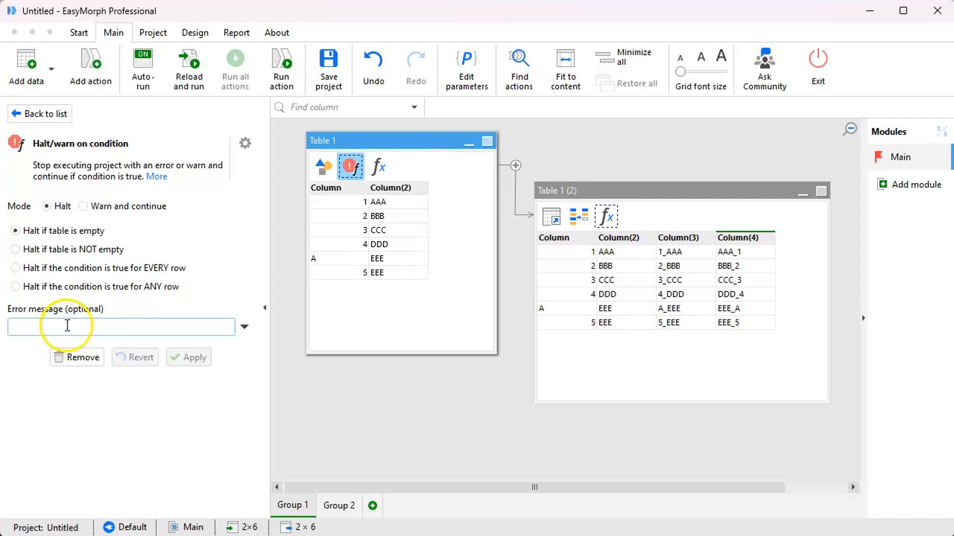
click(16, 289)
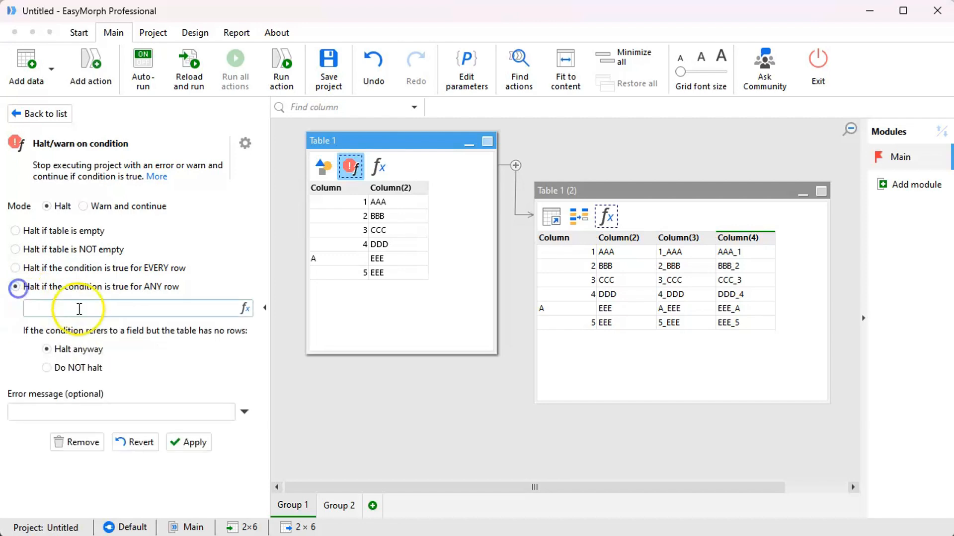
click(244, 309)
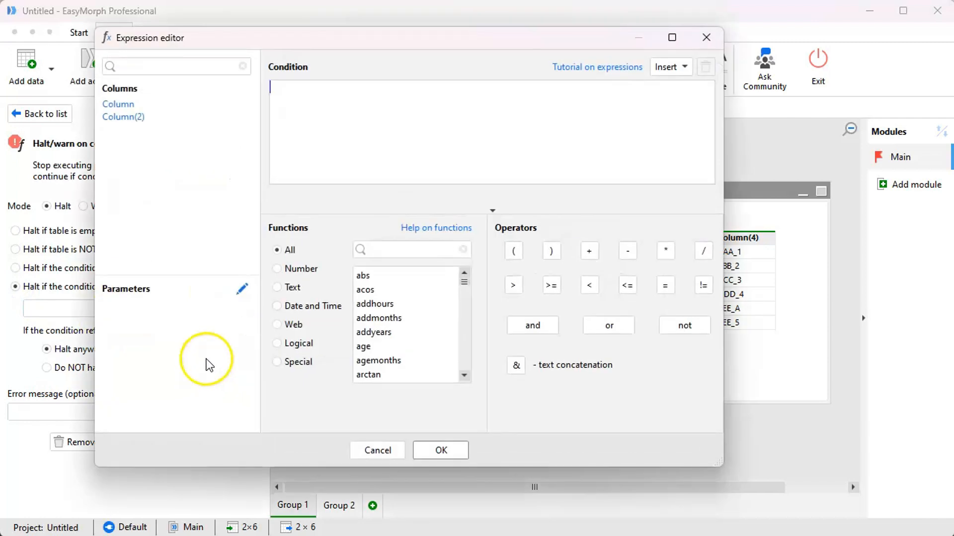
text(not )
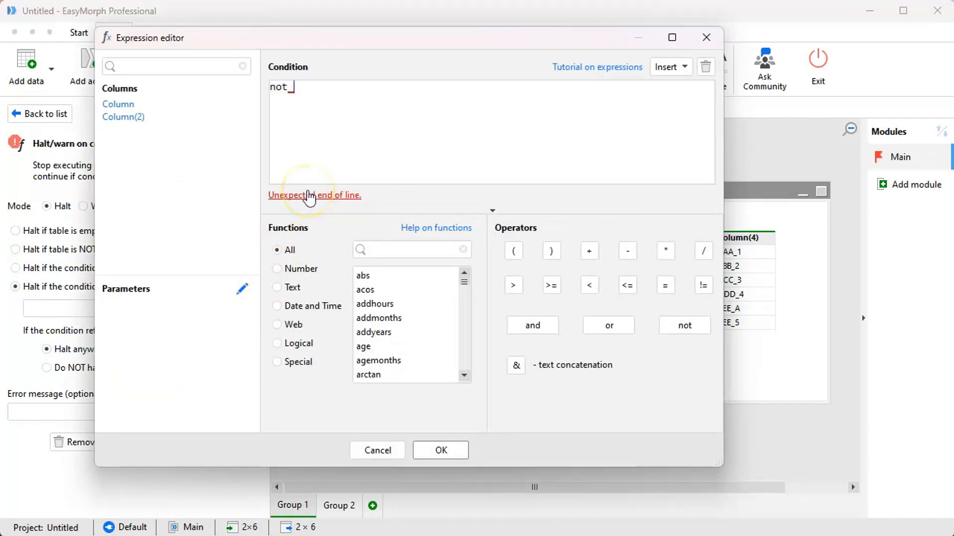
text(isnumber)
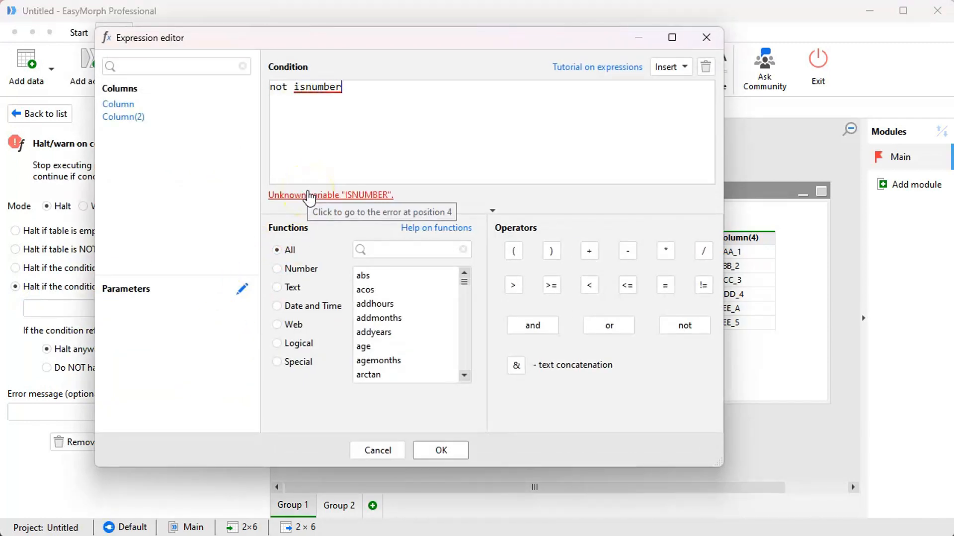
text(()
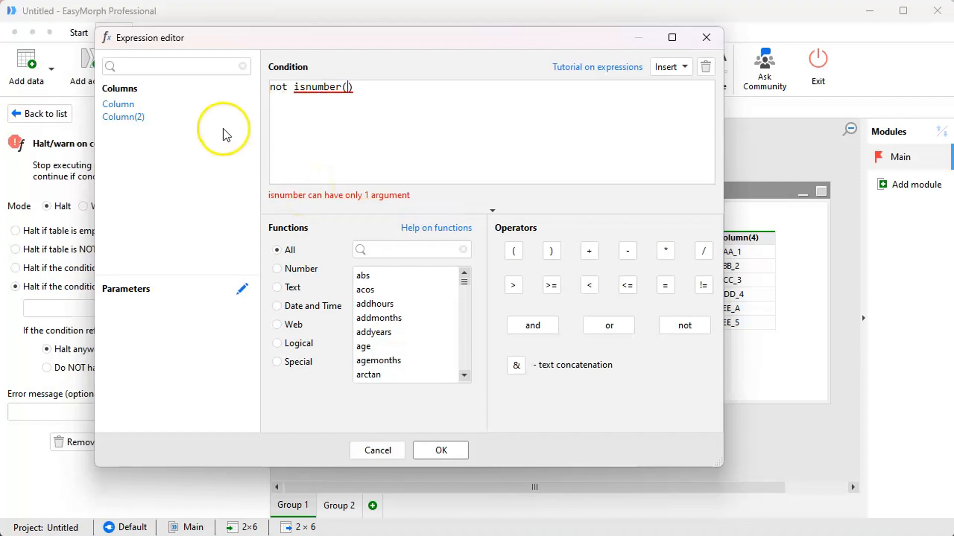
click(118, 104)
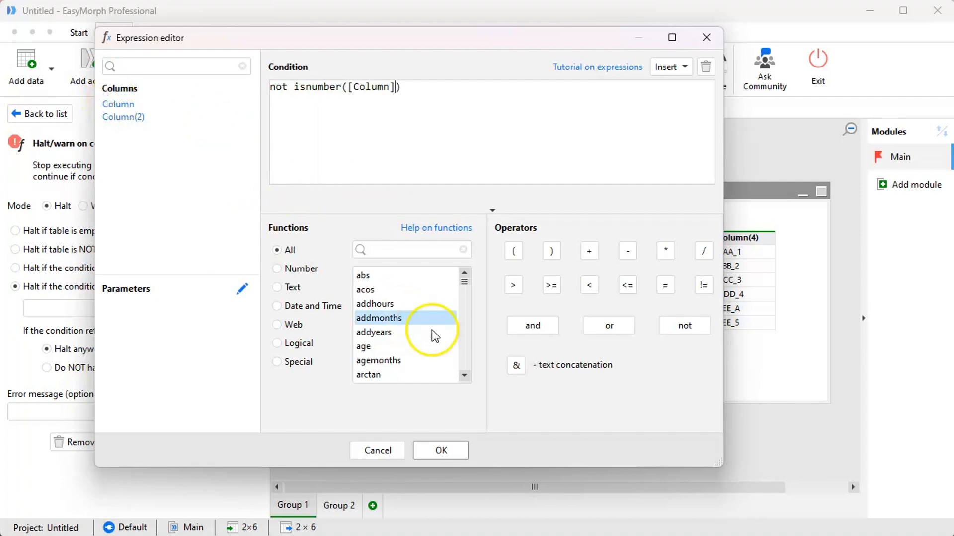
click(440, 449)
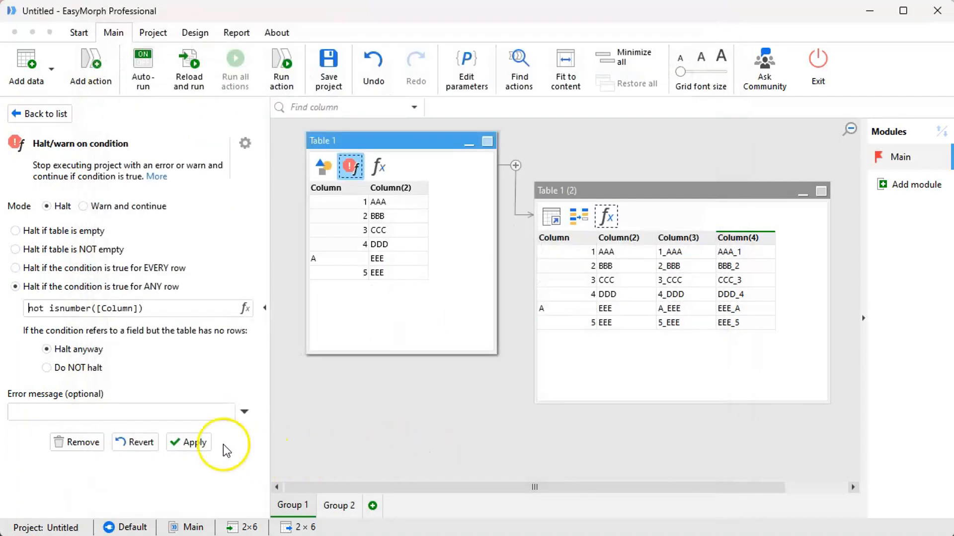
click(191, 442)
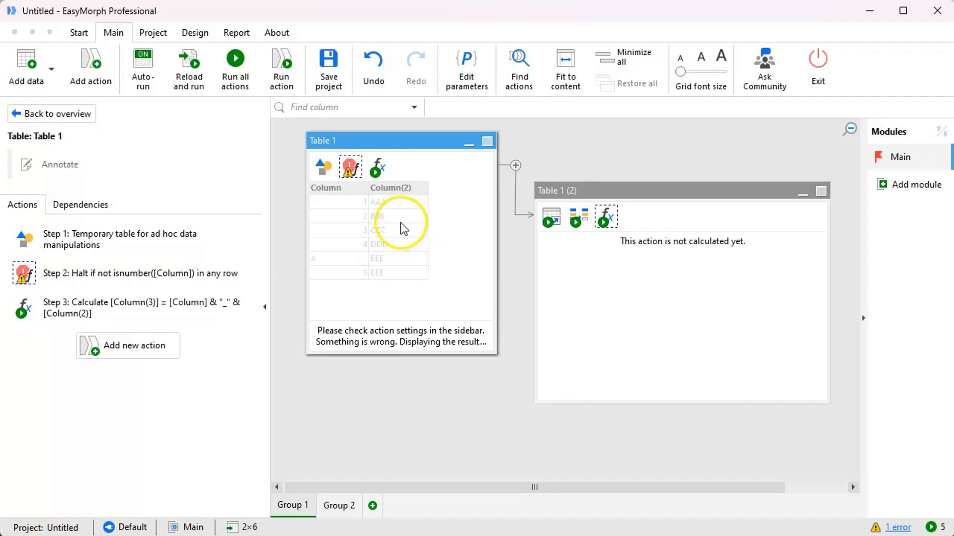
- Review the Halt/warn on condition action and the downstream Table 1 (2) actions, and remove the halt action from Table 1
mouse_move(357, 177)
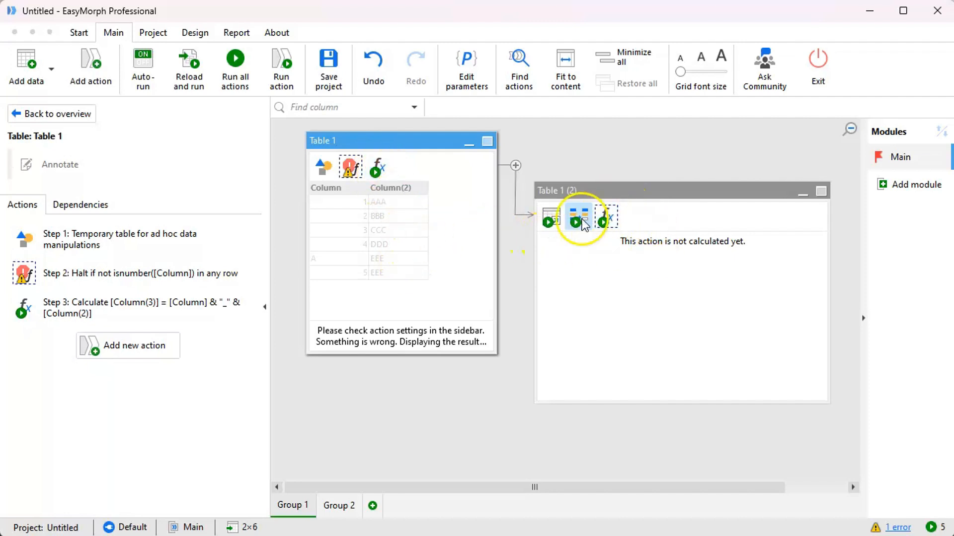
mouse_move(603, 218)
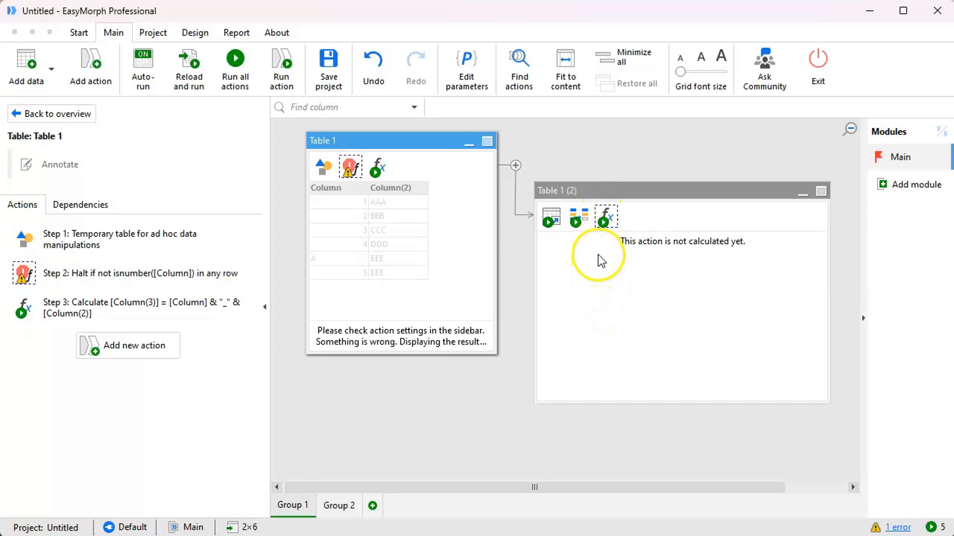
click(350, 167)
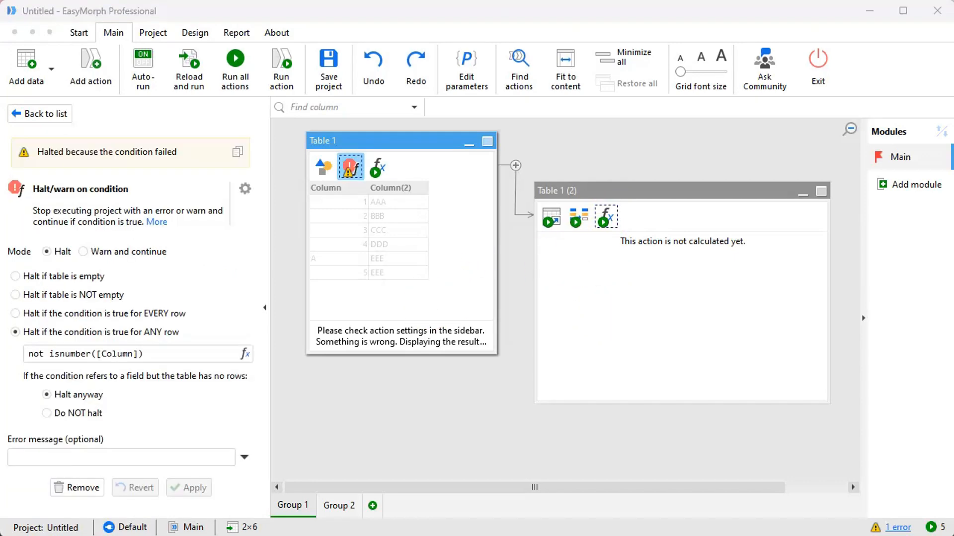
right_click(349, 166)
click(391, 473)
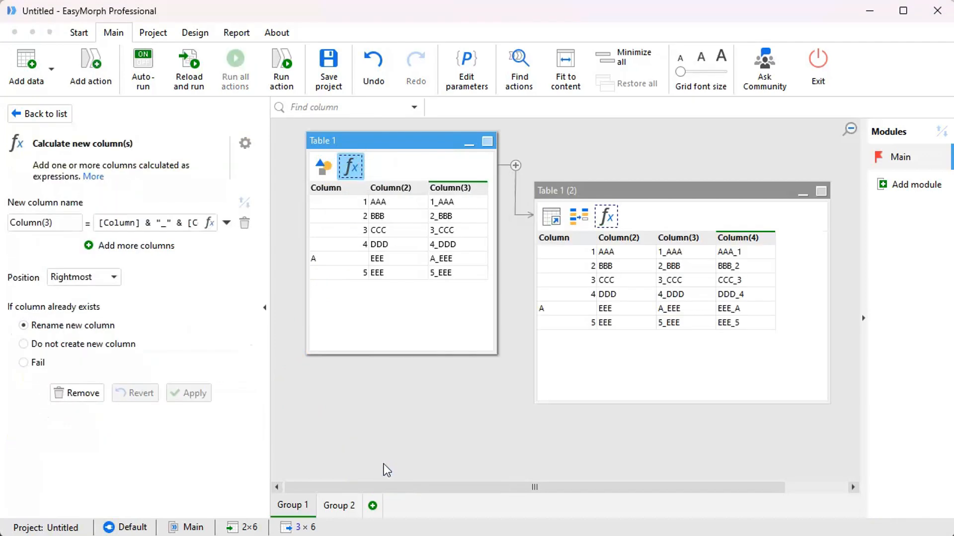
- Search the actions for "halt" and add Halt on data type mismatch to Table 1, right after the sandbox action
click(82, 65)
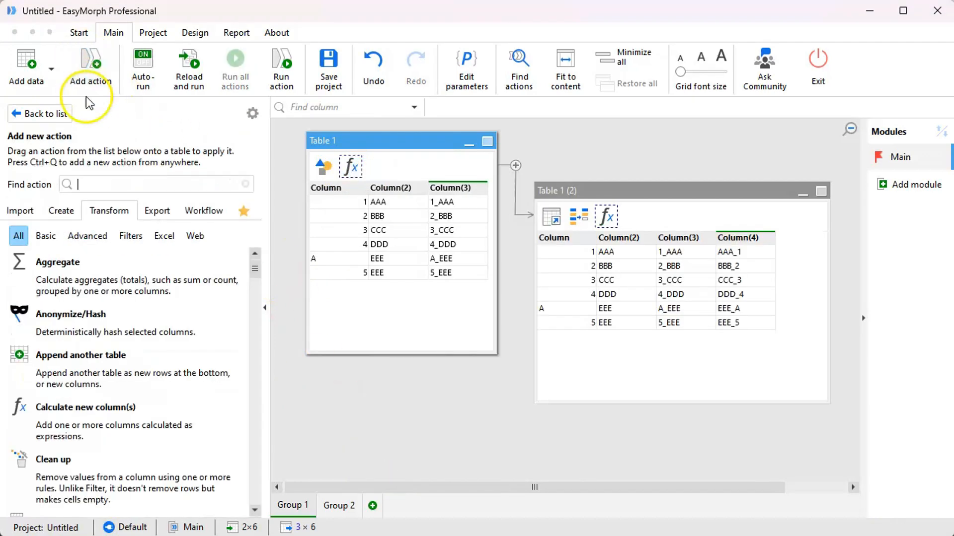
text(halt)
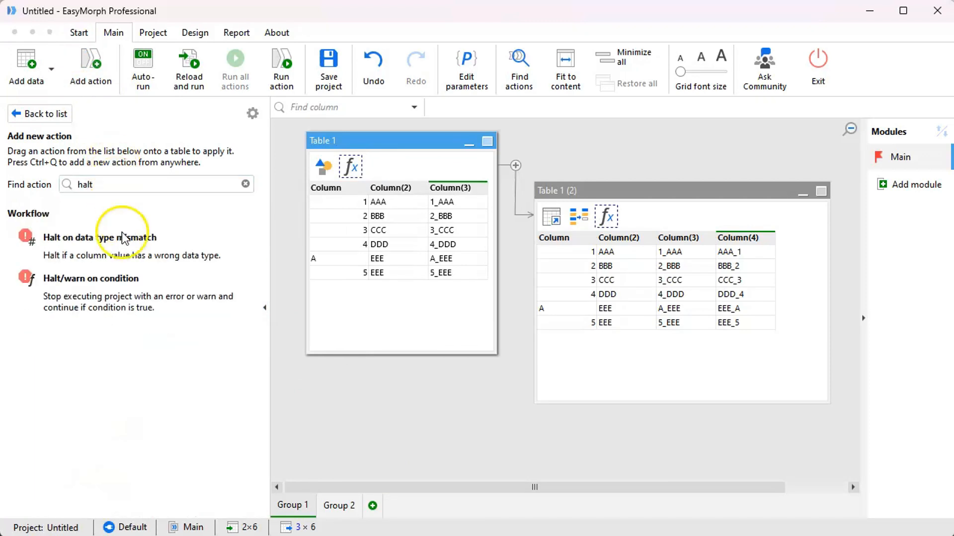
drag(123, 256, 340, 173)
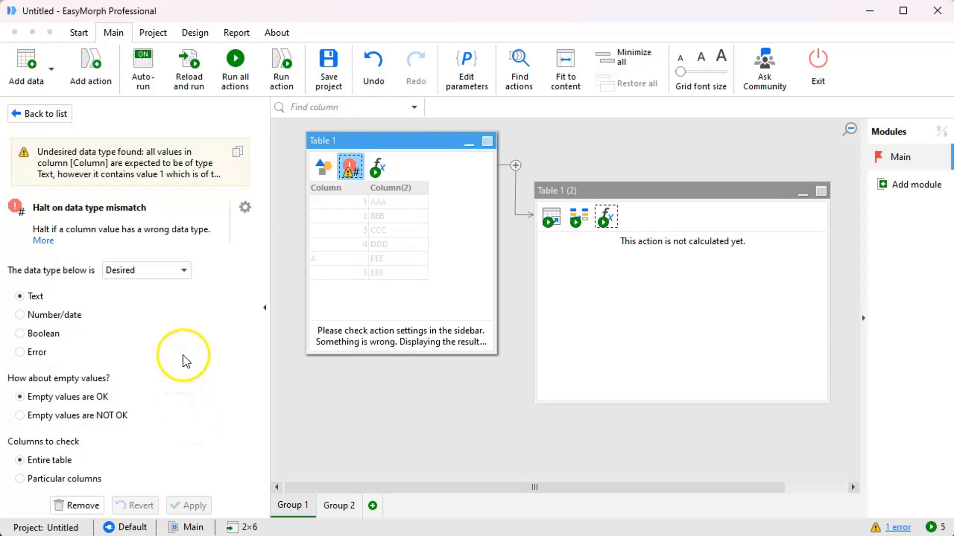
- Mark the Text data type as Not desired, restrict the mismatch check to the column named Column, and apply it
click(183, 270)
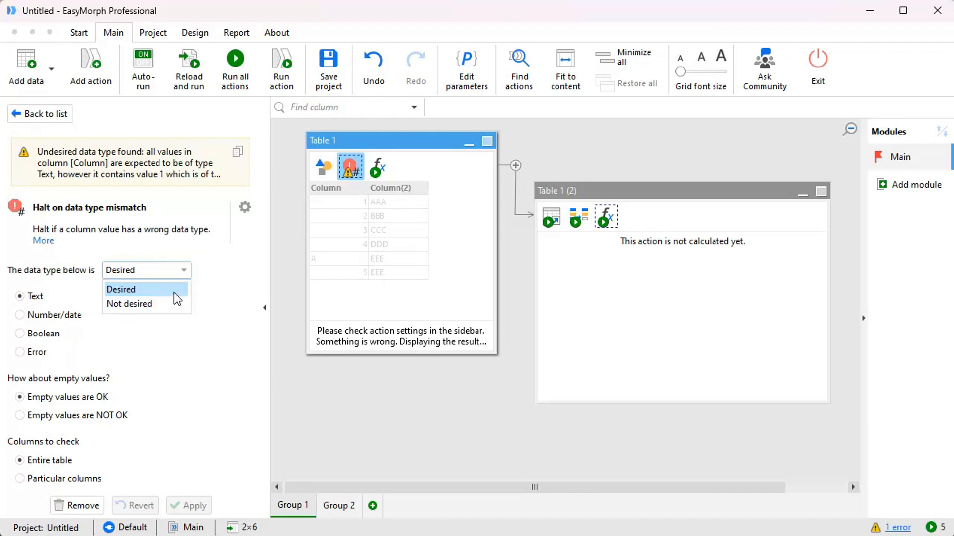
click(172, 306)
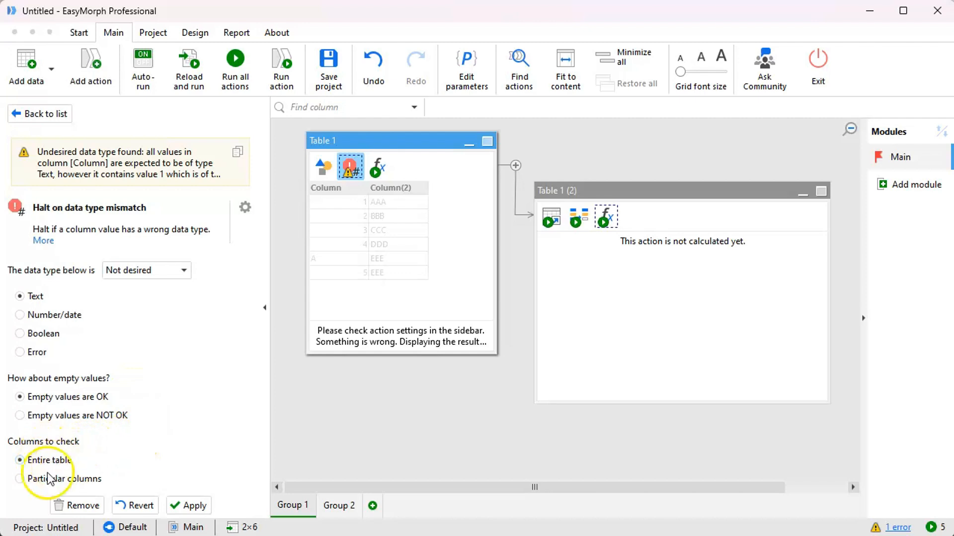
click(32, 479)
scroll(130, 439, down, 3)
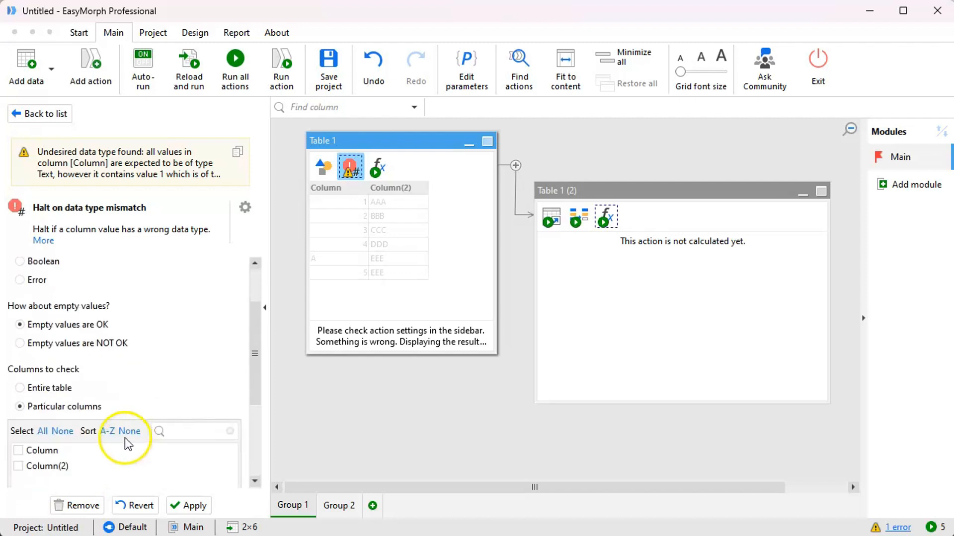
click(19, 451)
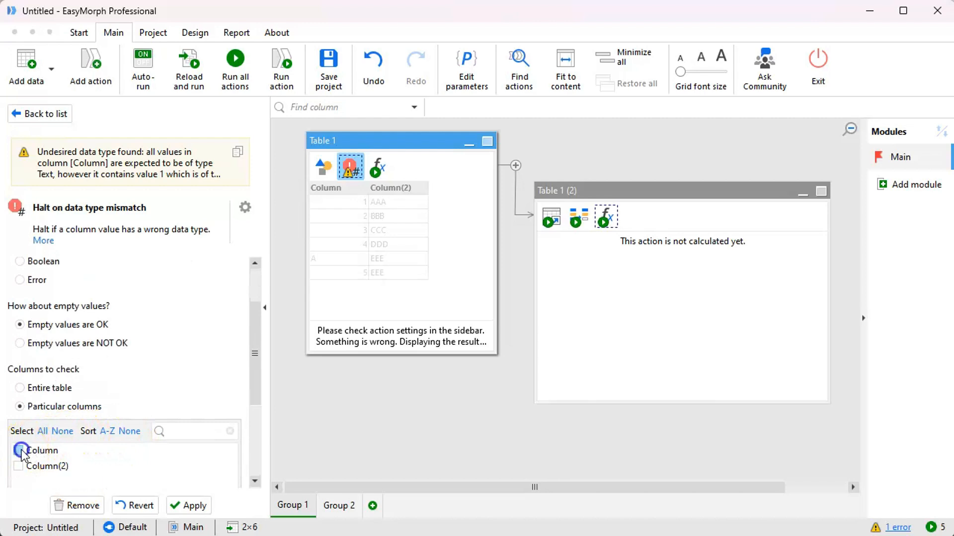
click(190, 506)
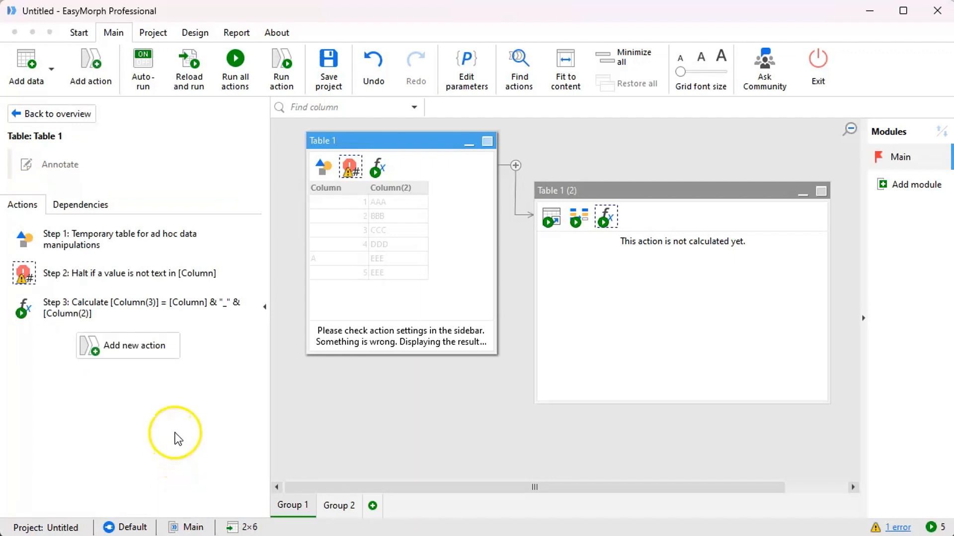
mouse_move(356, 175)
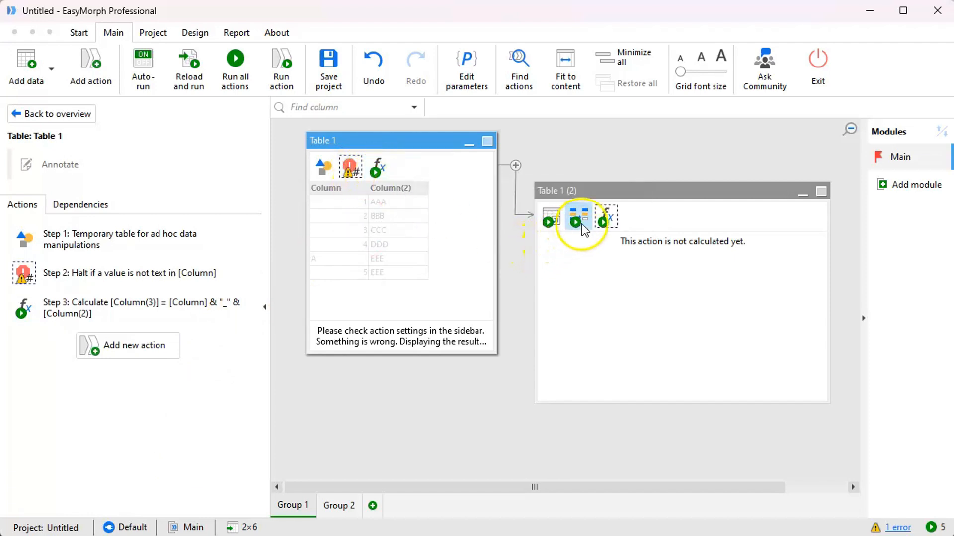
mouse_move(609, 222)
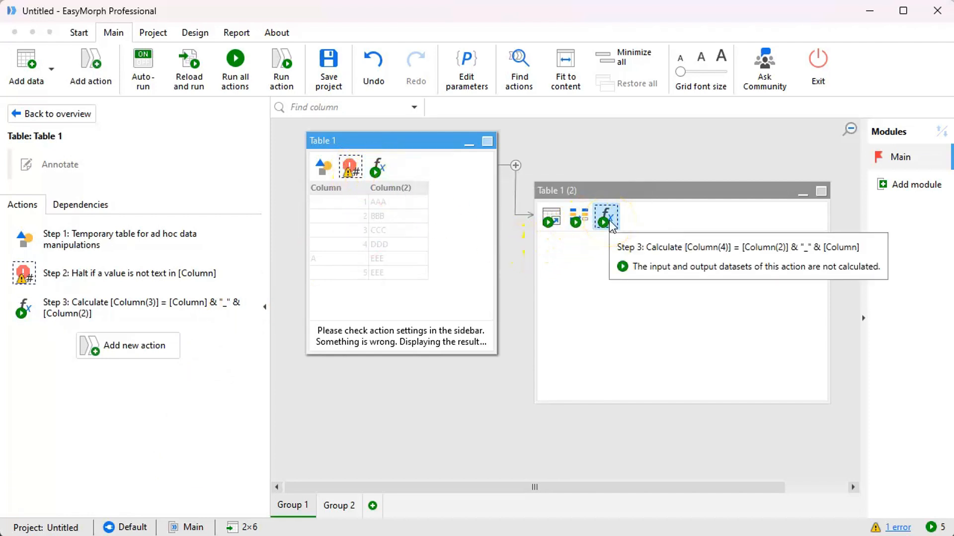